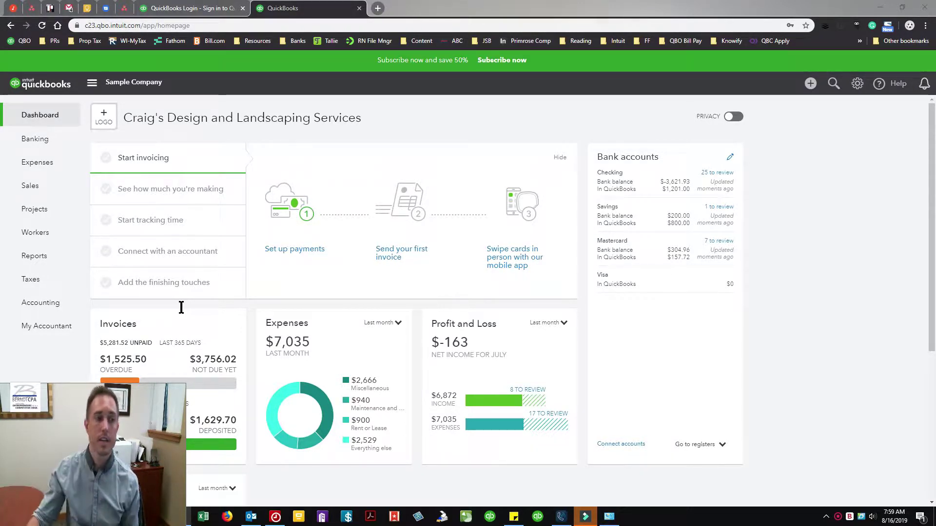
- Open the reports list and mark Estimates & Progress Invoicing Summary by Customer as a favorite
left_click(31, 257)
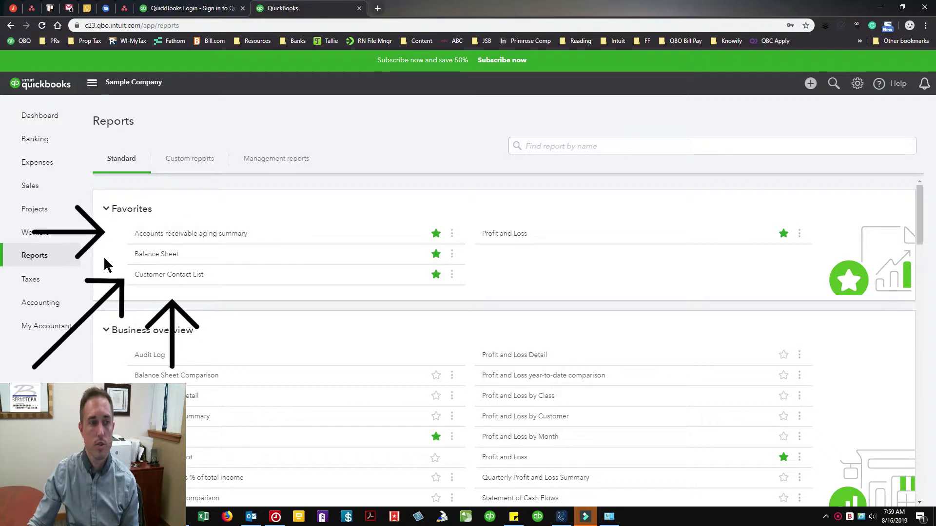
scroll(330, 299, "down", 9)
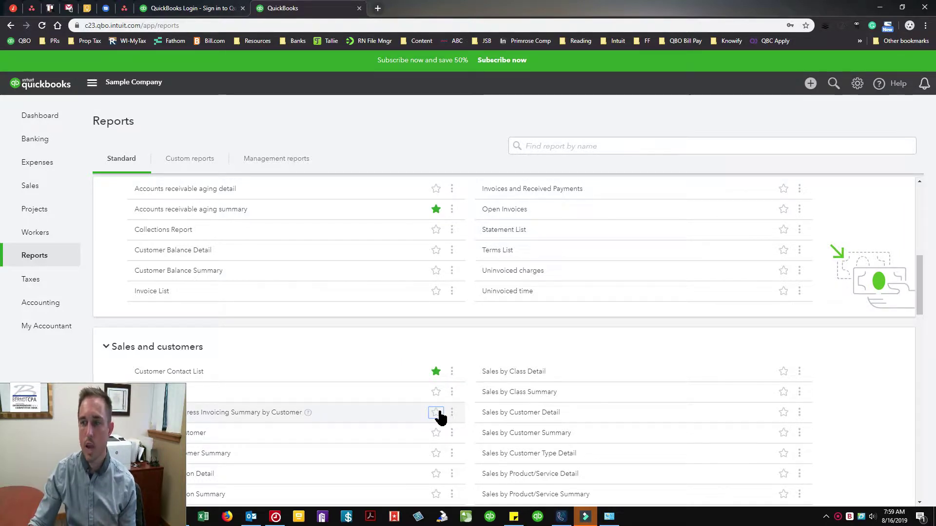
left_click(436, 413)
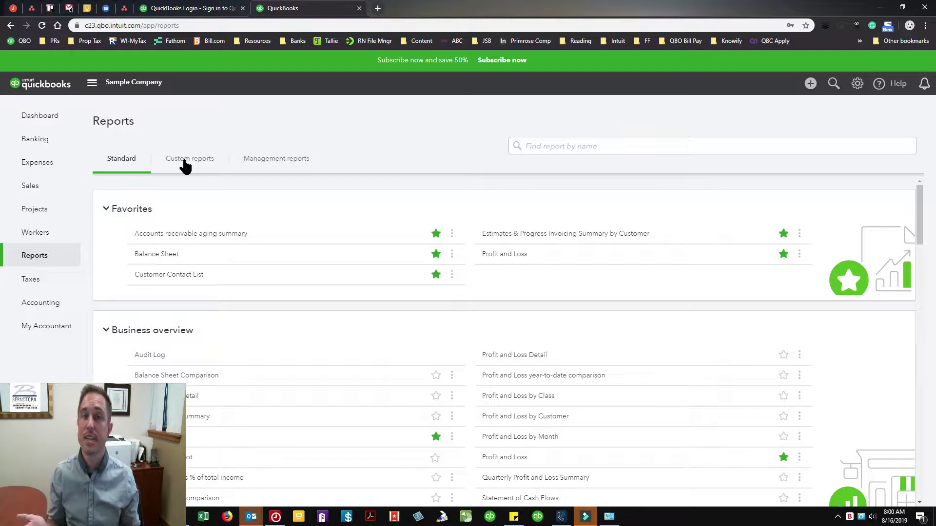
- Open the Profit and Loss report from the favorite reports
left_click(489, 254)
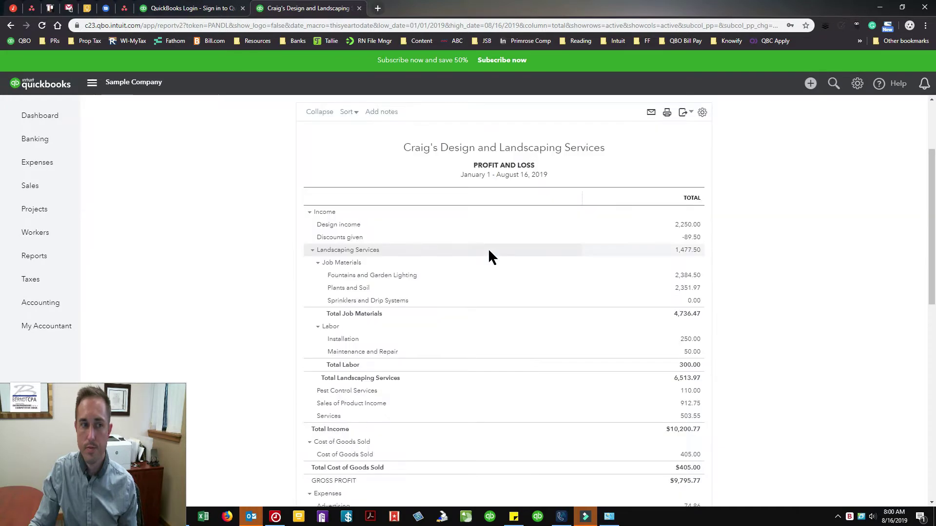
scroll(489, 252, "up", 3)
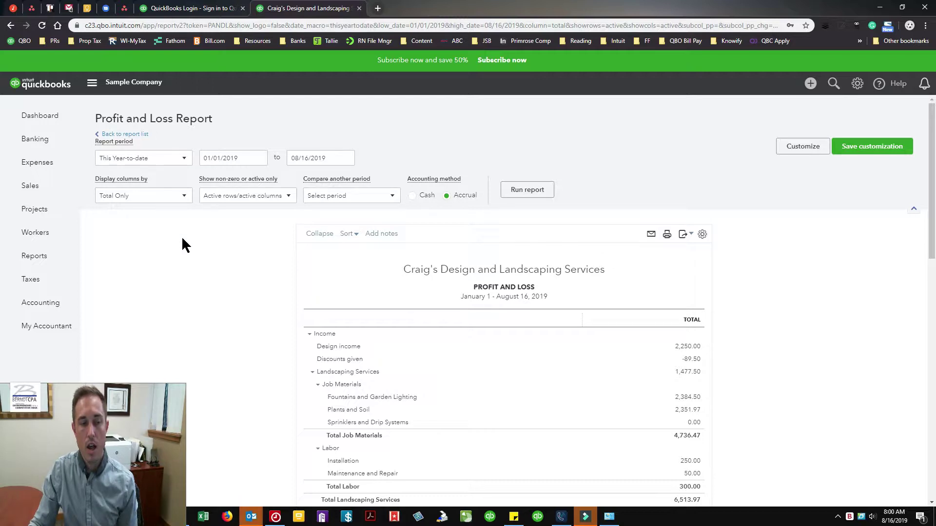
- Examine the Profit and Loss report's options for report period, date range, column display and comparison with another period
left_click(180, 160)
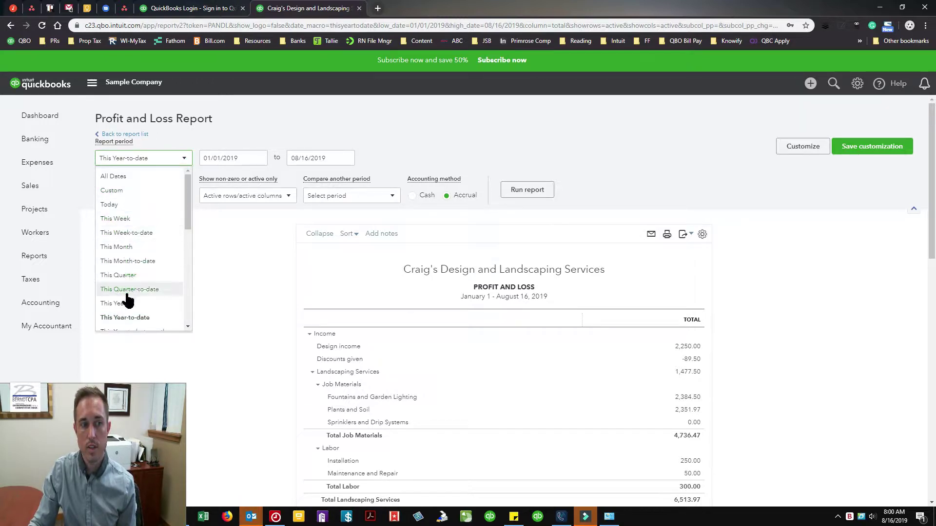
scroll(131, 320, "down", 2)
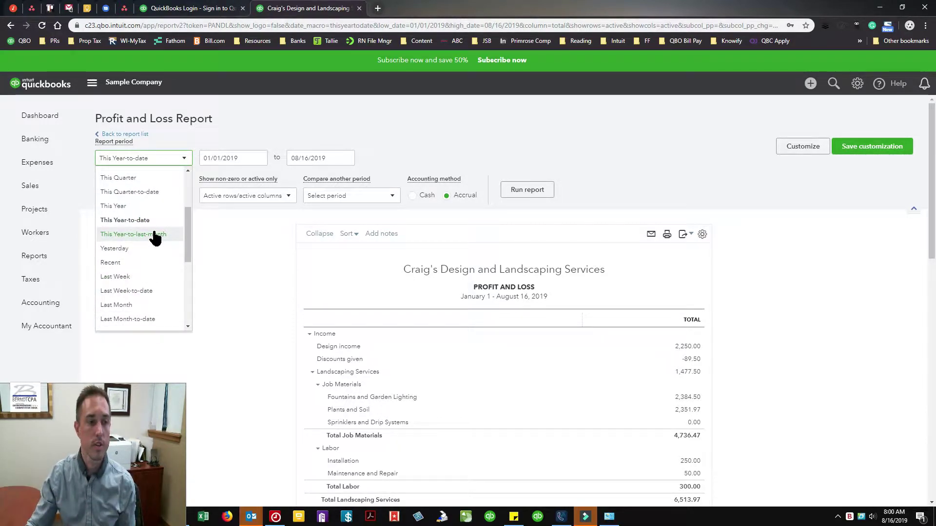
left_click(218, 158)
left_click(302, 158)
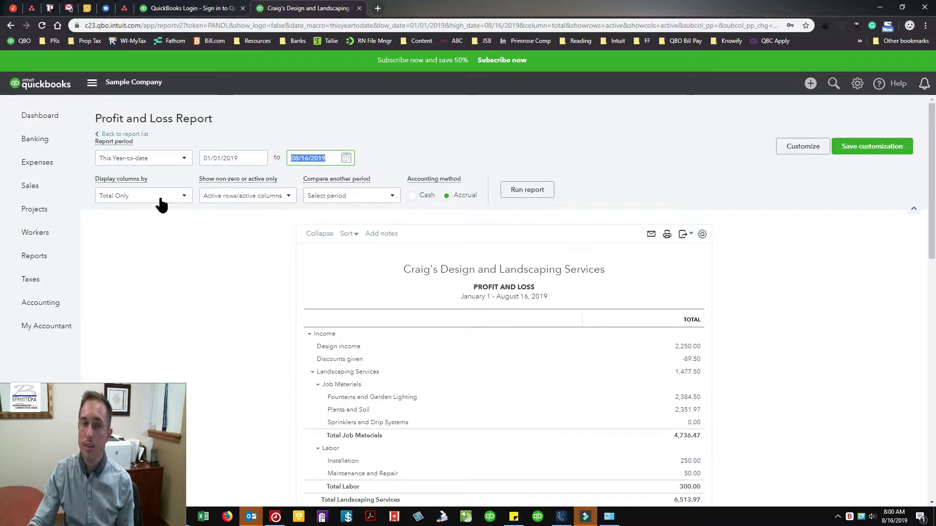
left_click(131, 199)
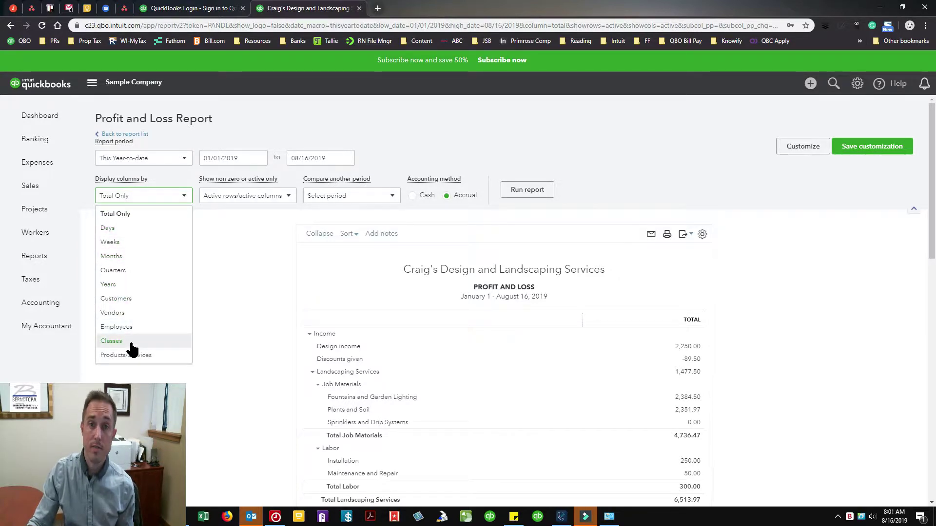
left_click(208, 294)
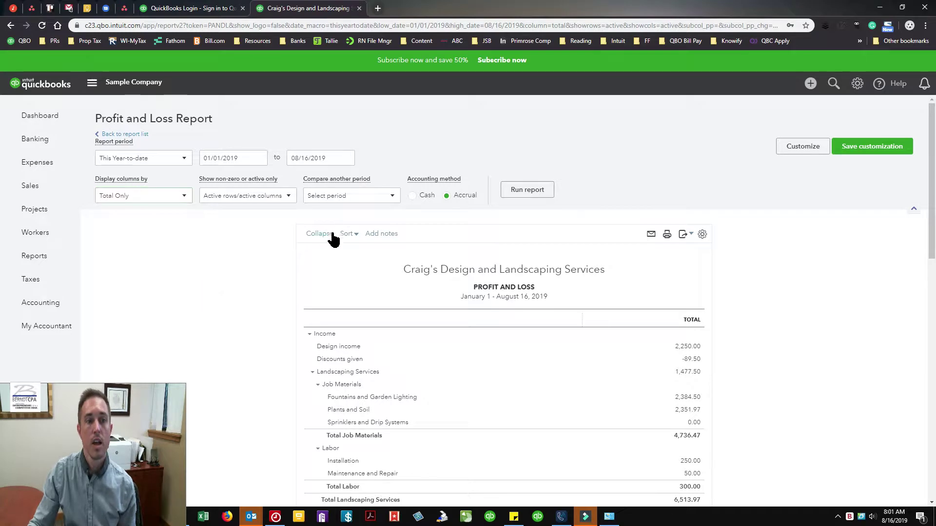
left_click(379, 198)
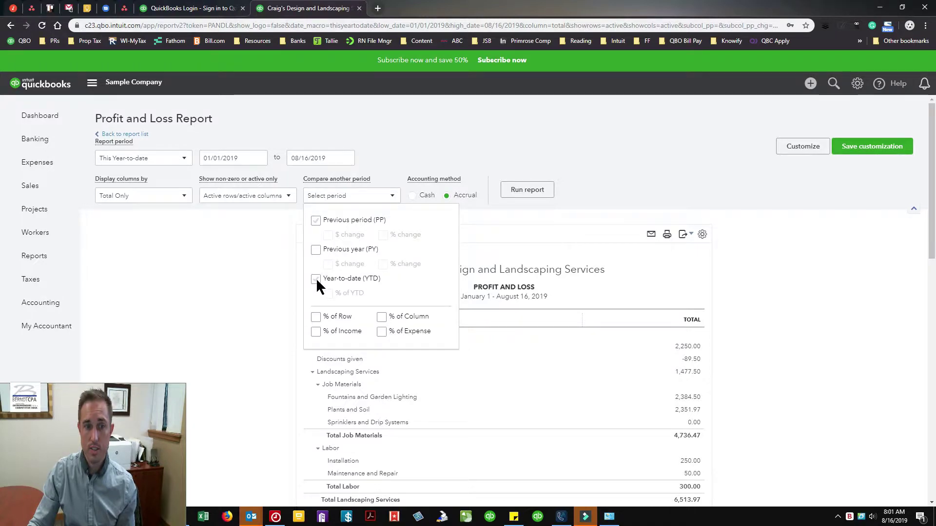
left_click(250, 281)
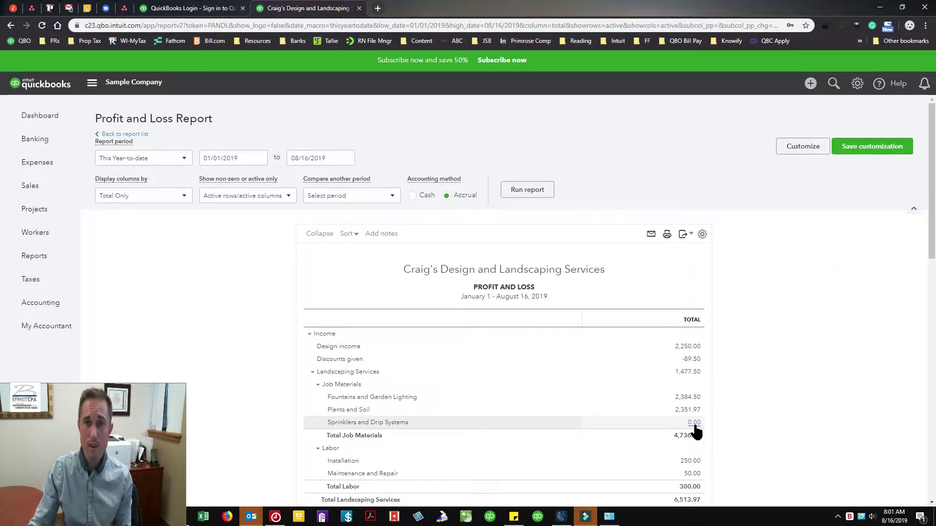
- Limit the Profit and Loss report to non-zero rows and rerun it
left_click(288, 198)
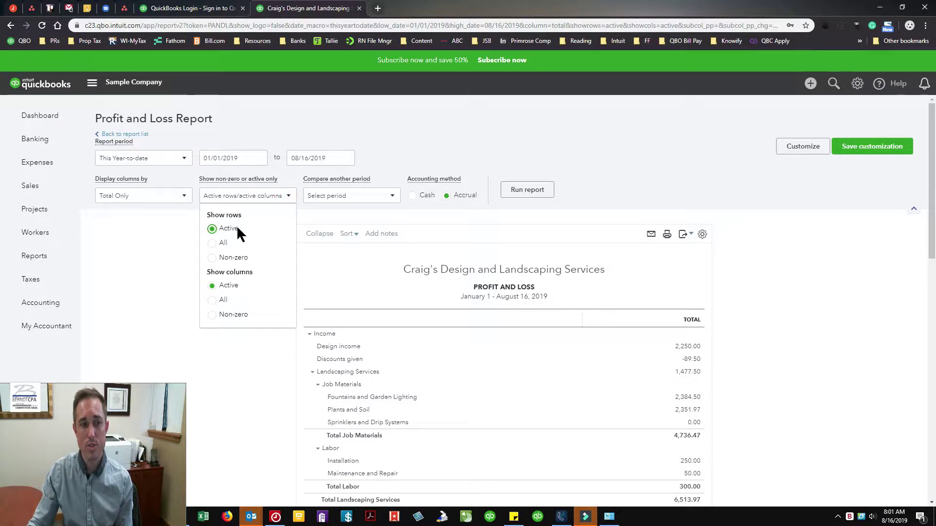
left_click(212, 257)
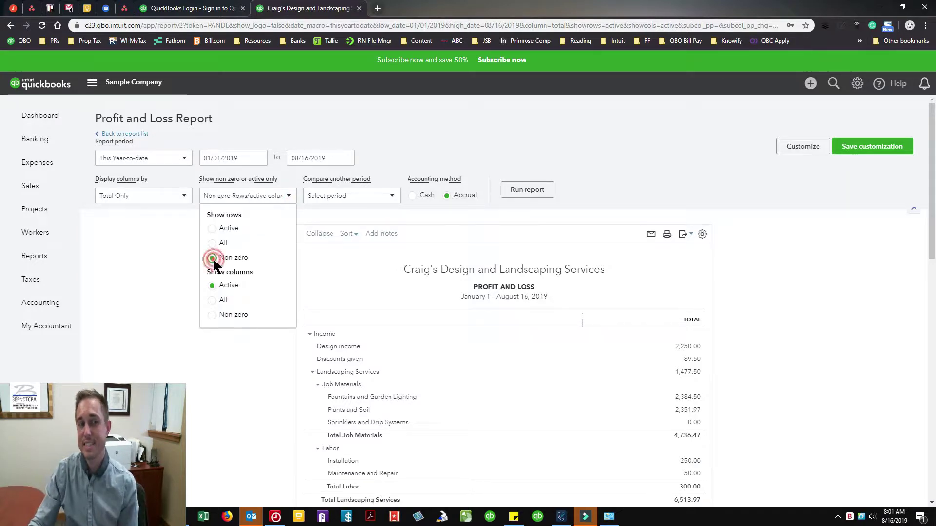
left_click(516, 195)
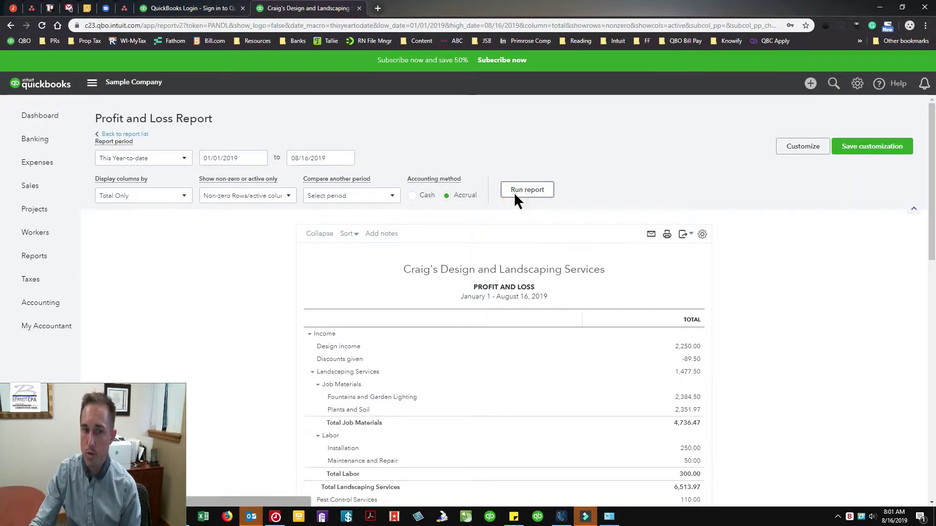
scroll(534, 229, "down", 3)
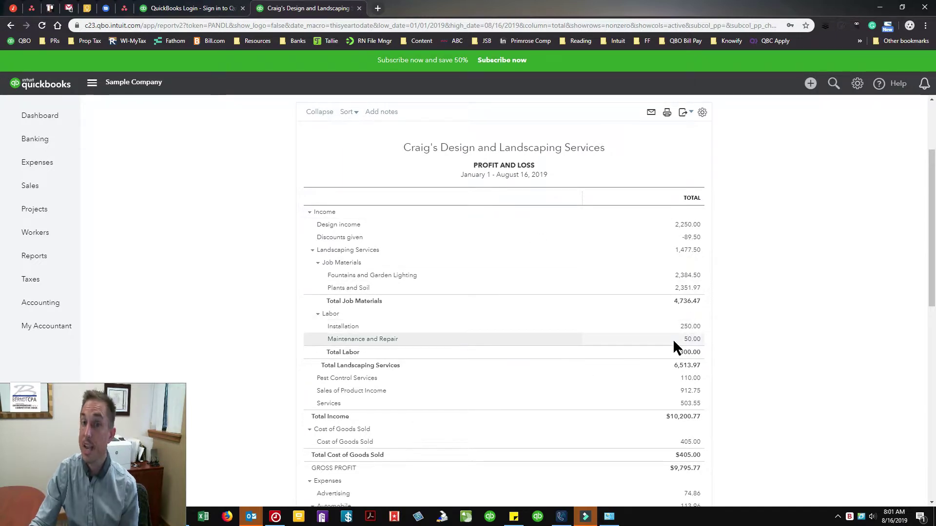
scroll(676, 343, "up", 3)
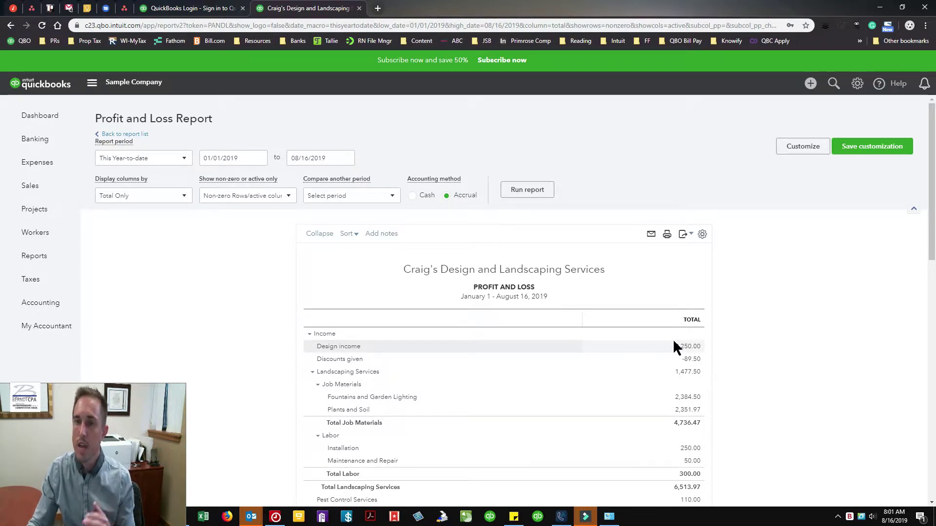
- Customize the report's number format to omit cents and show negative numbers as (100)
left_click(794, 148)
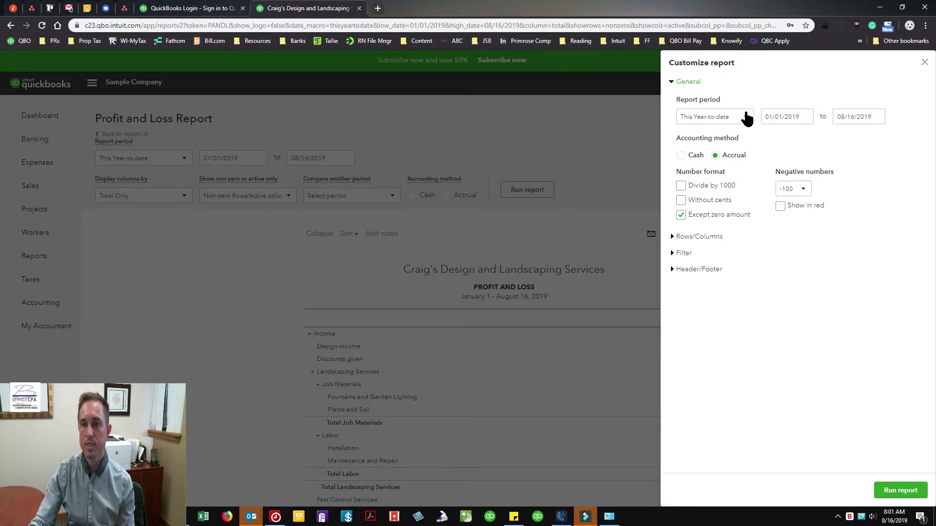
left_click(680, 202)
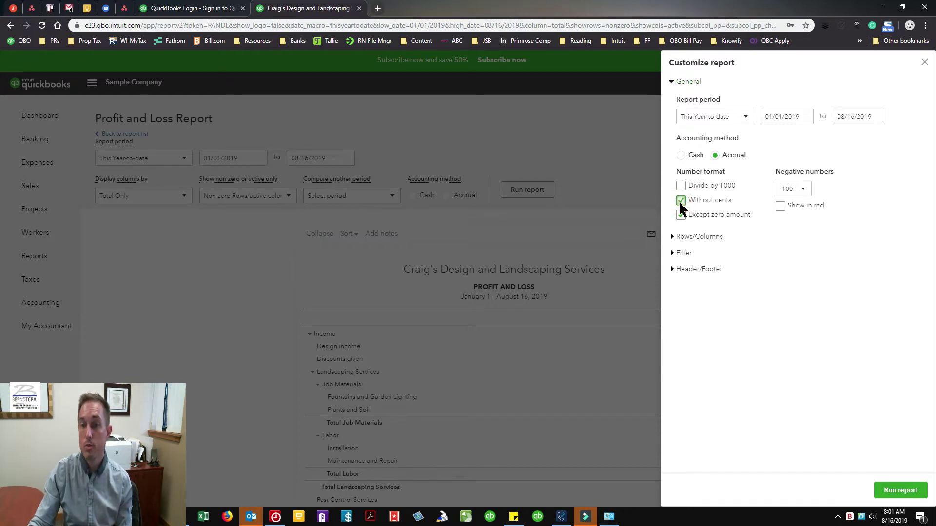
left_click(790, 194)
left_click(789, 207)
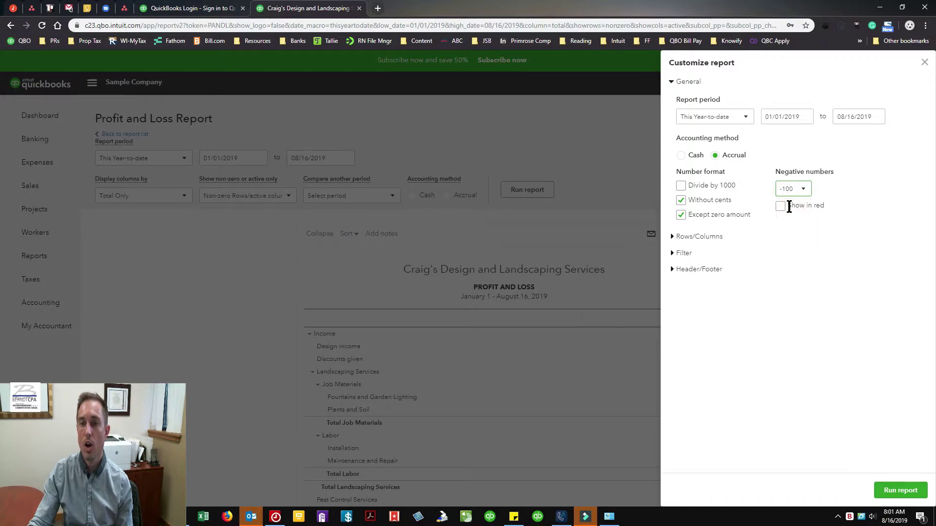
left_click(794, 194)
left_click(789, 221)
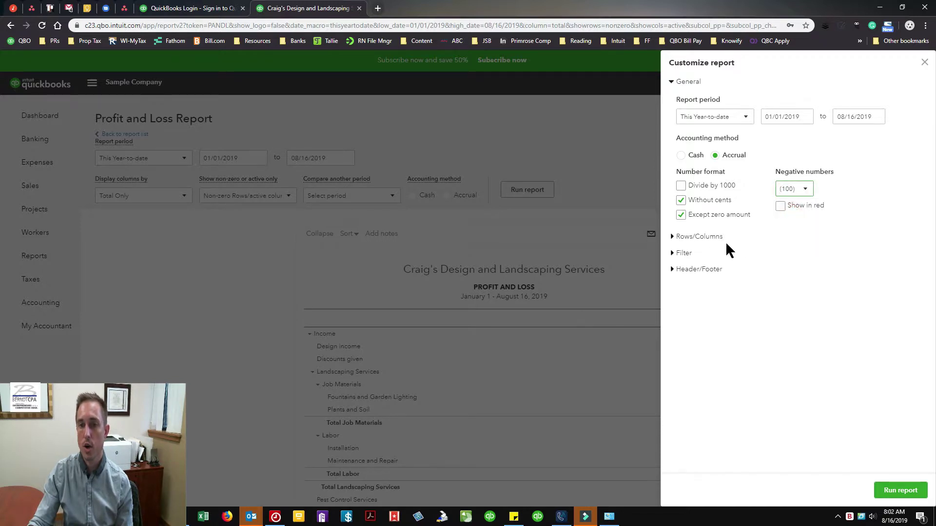
- Change the report title in the header to "Profit and Loss Customized" and run the customized report
left_click(695, 271)
triple_click(853, 325)
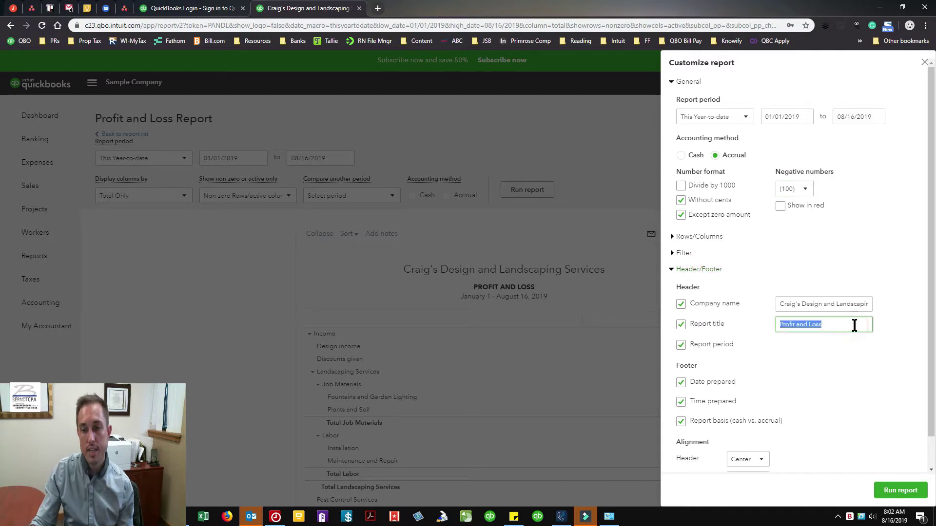
left_click(854, 325)
type("Customized")
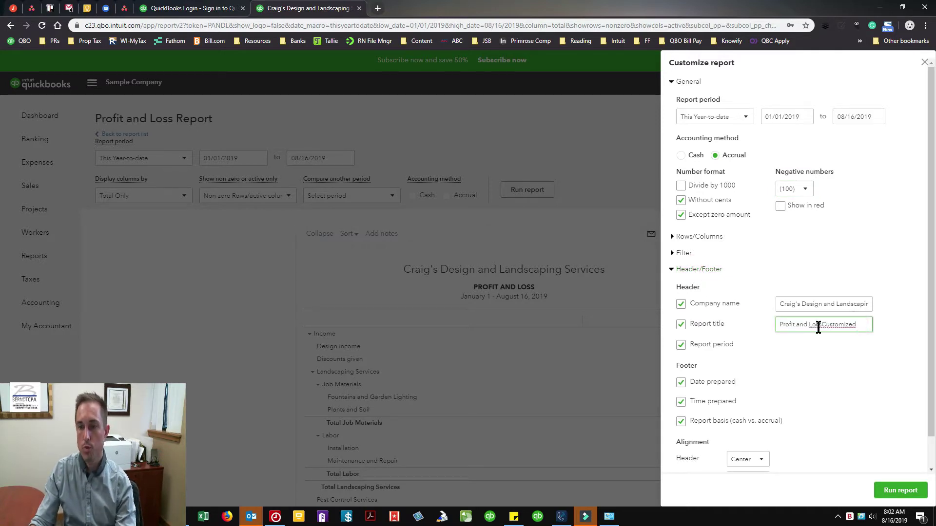
left_click(827, 325)
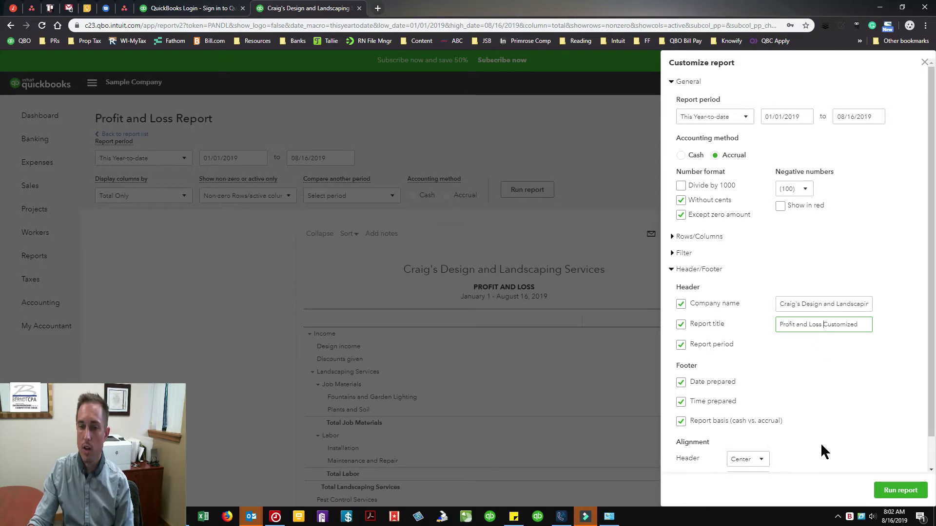
scroll(820, 442, "down", 1)
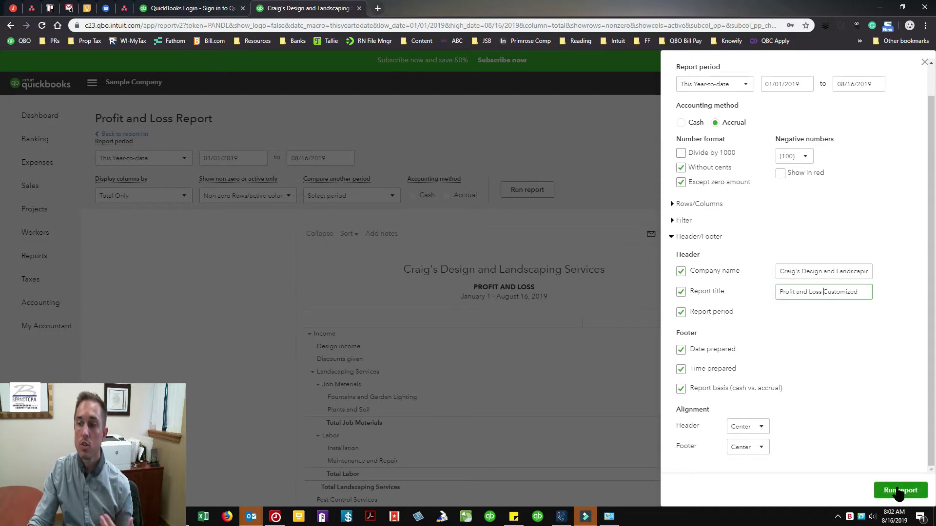
left_click(898, 492)
scroll(896, 484, "down", 3)
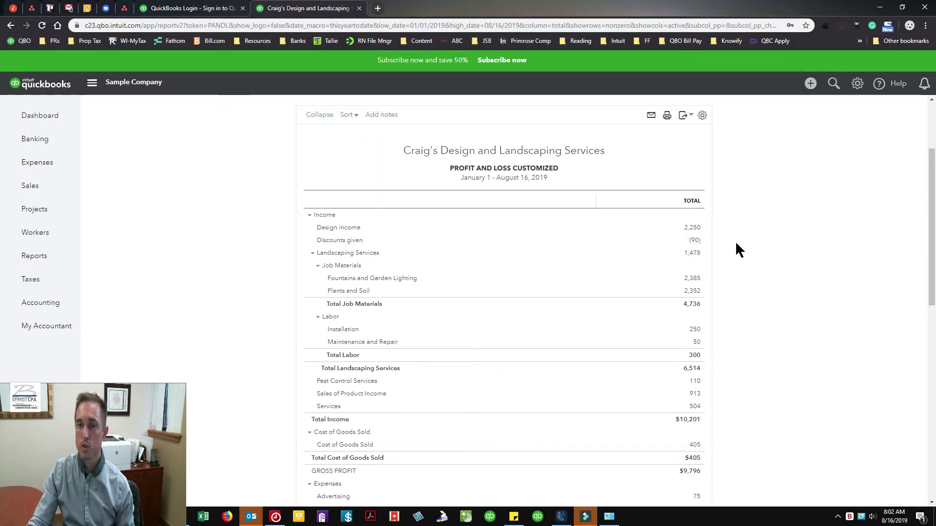
scroll(736, 244, "up", 3)
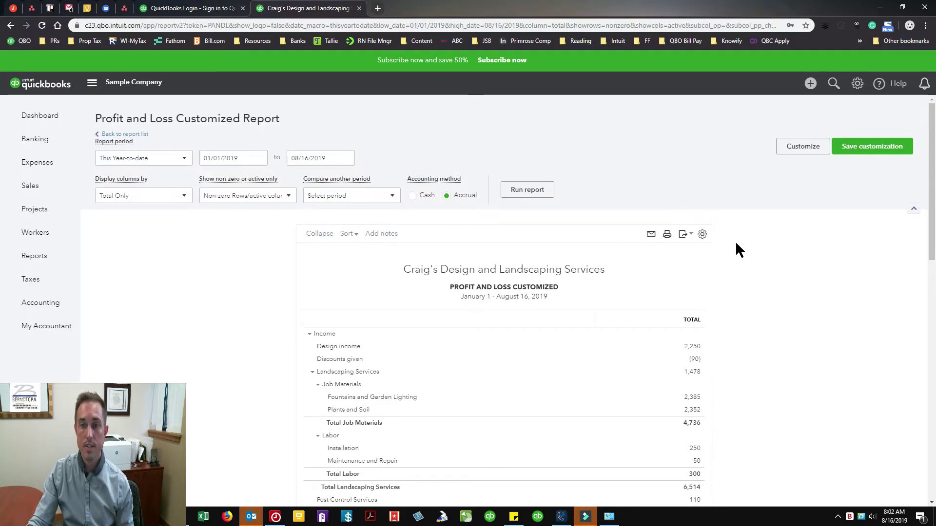
- Start saving the report customization and select the word "Customized" in the custom report name
left_click(871, 147)
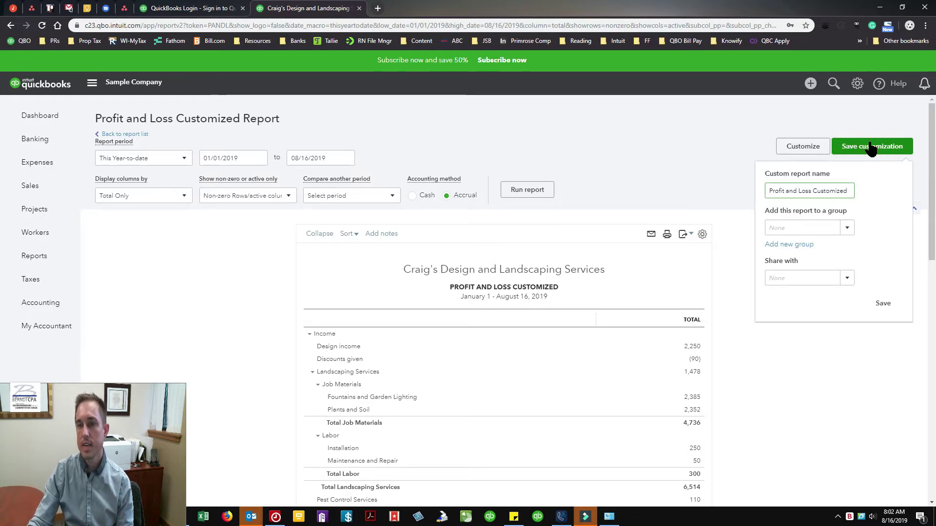
double_click(830, 191)
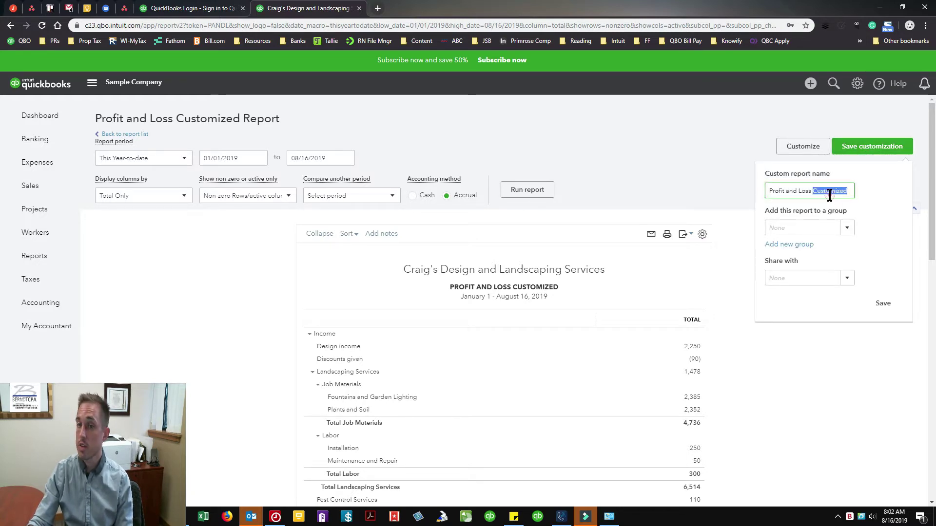